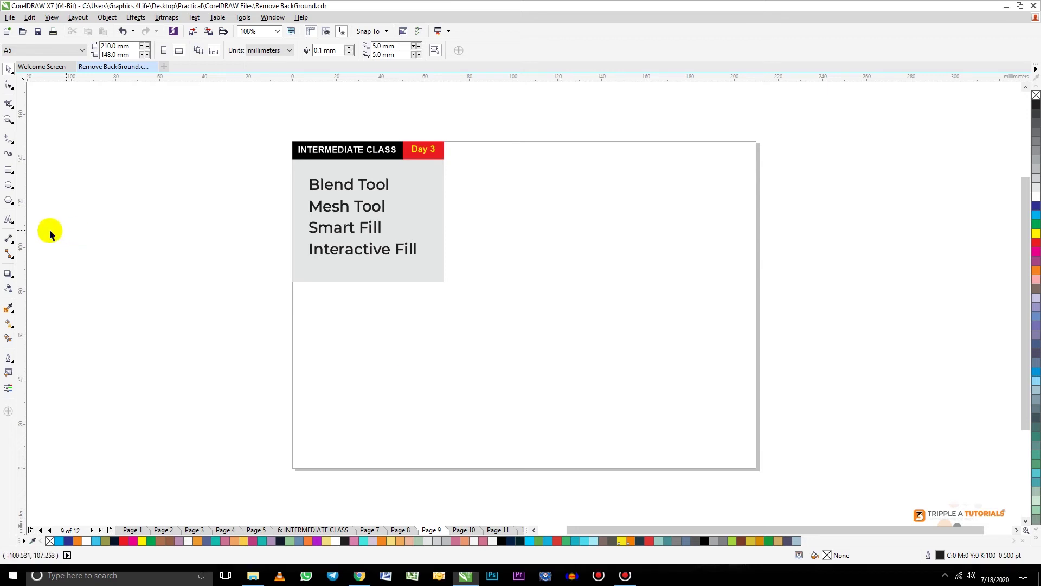
# Draw a circle about 17 mm in diameter below the grey topic panel and fill it orange.
pyautogui.click(9, 186)
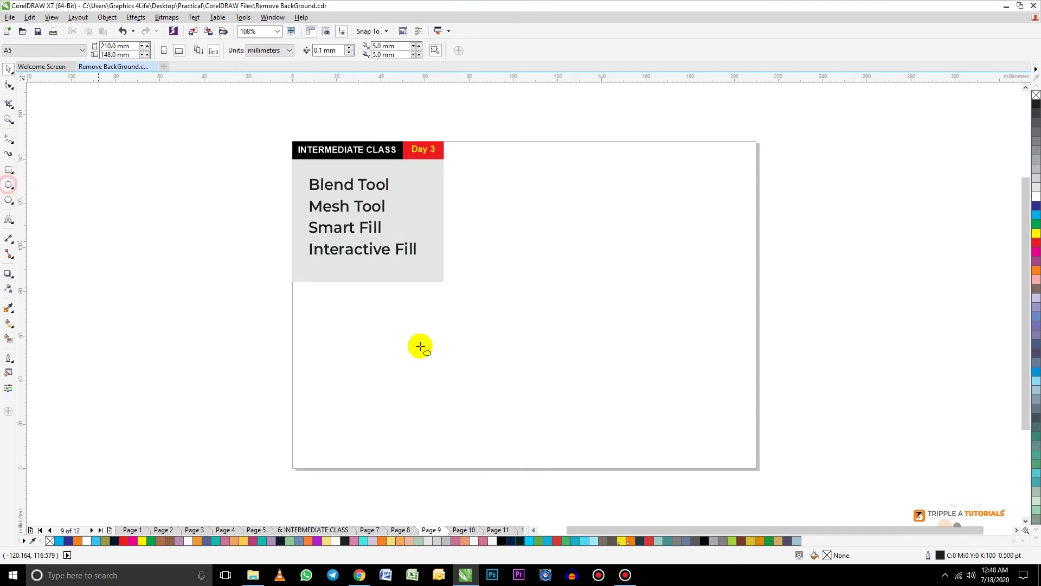
pyautogui.moveTo(378, 333); pyautogui.dragTo(419, 374)
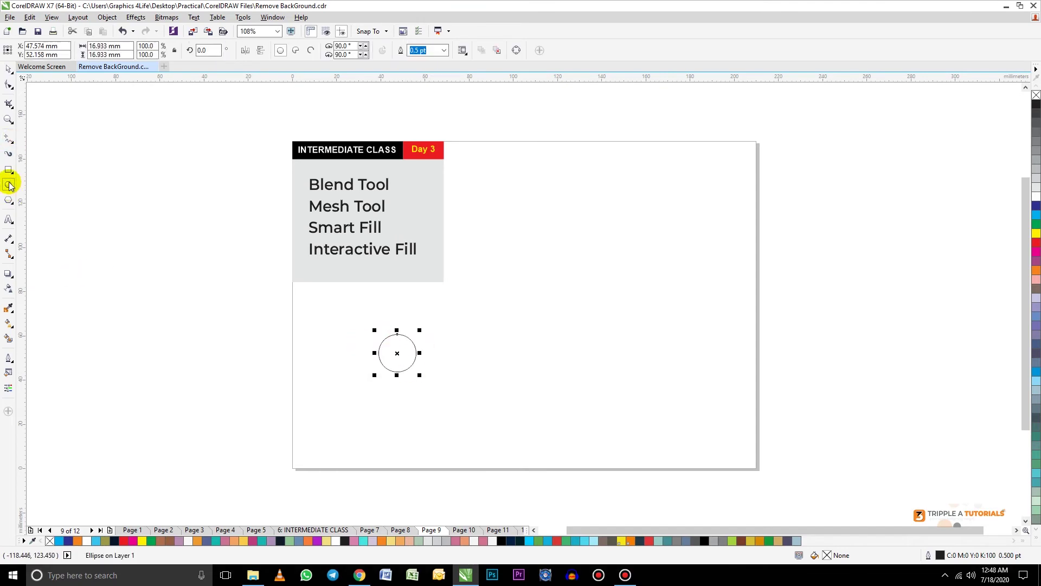
pyautogui.press('space')
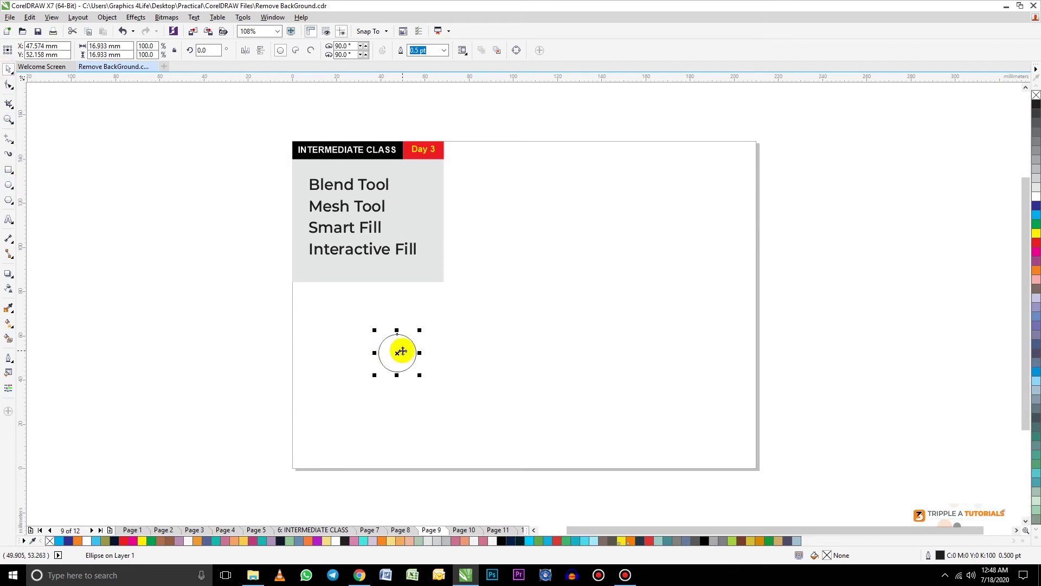
pyautogui.click(630, 541)
# Shrink the orange circle to about 10.6 mm beside the topic panel and add a red copy about 97 mm to its right.
pyautogui.moveTo(421, 375); pyautogui.dragTo(705, 218)
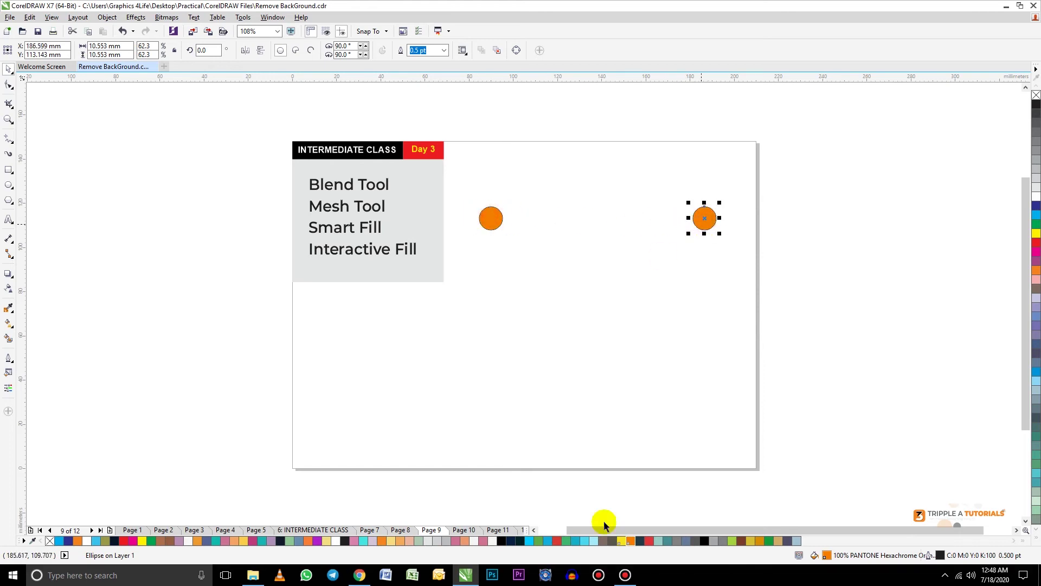
pyautogui.click(650, 540)
pyautogui.click(782, 261)
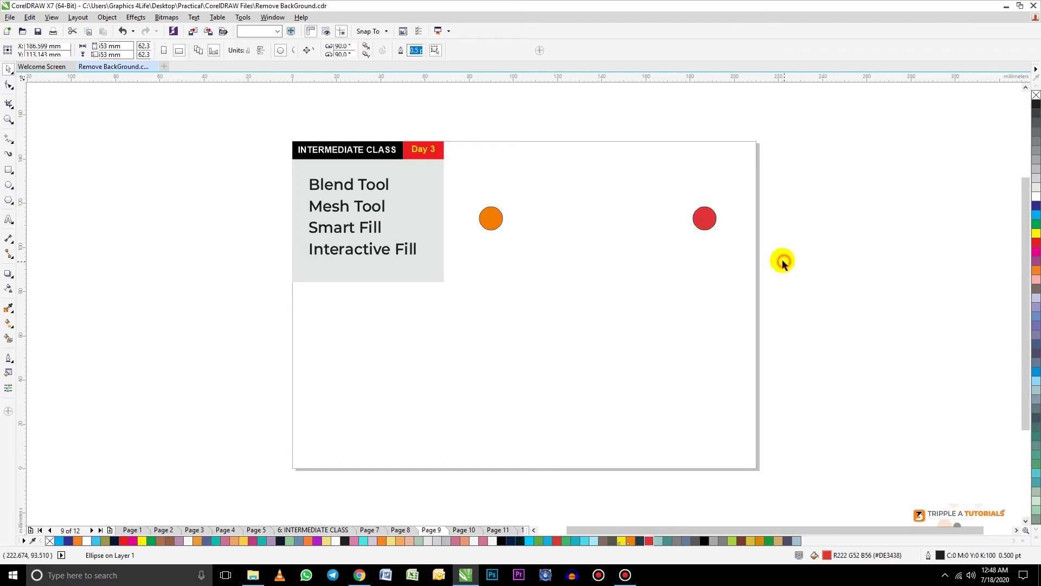
# Blend the orange circle into the red circle with the Blend tool.
pyautogui.click(491, 220)
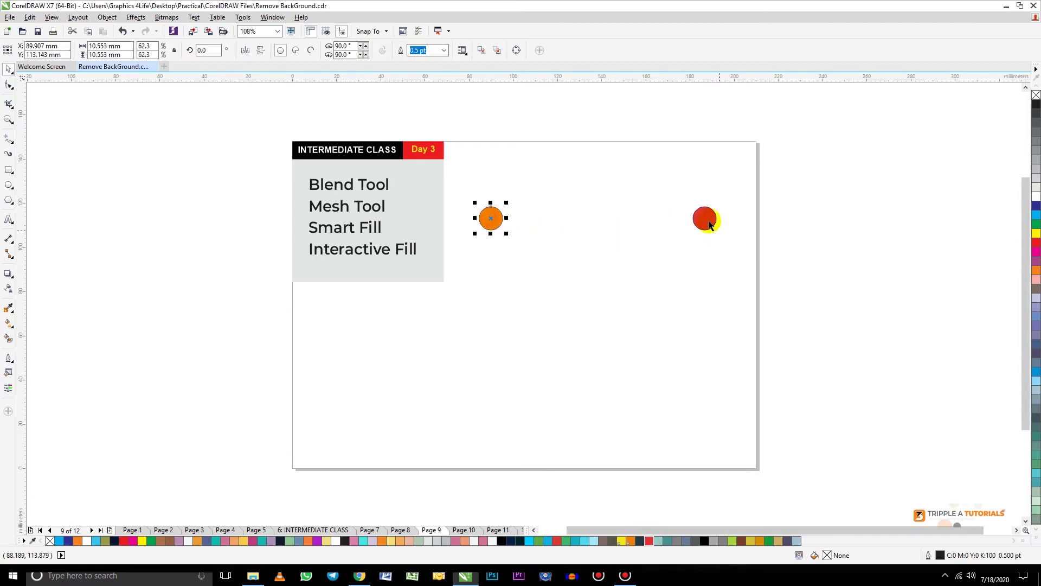
pyautogui.click(708, 223)
pyautogui.click(490, 217)
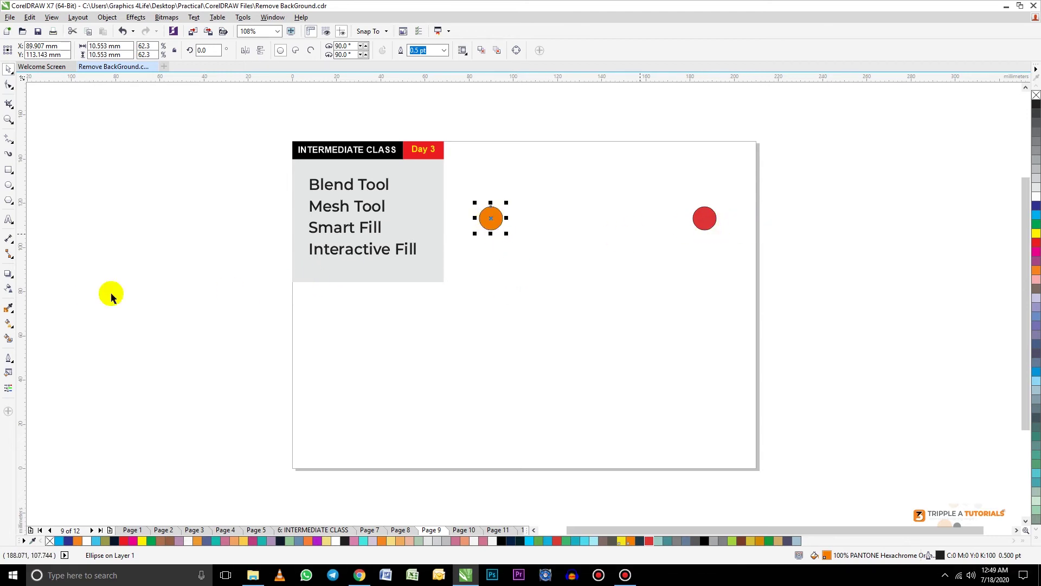
pyautogui.click(13, 277)
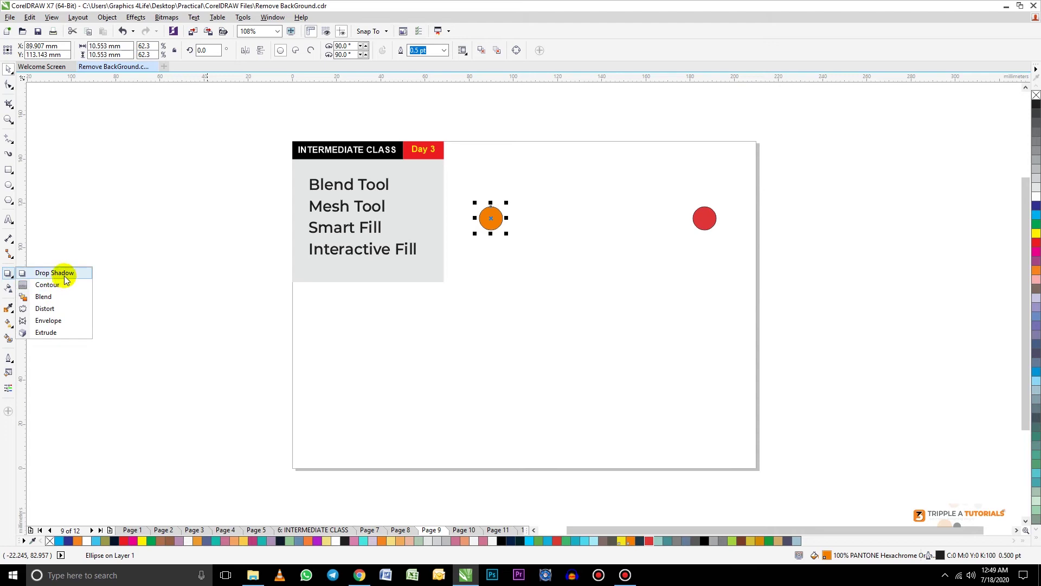
pyautogui.click(47, 298)
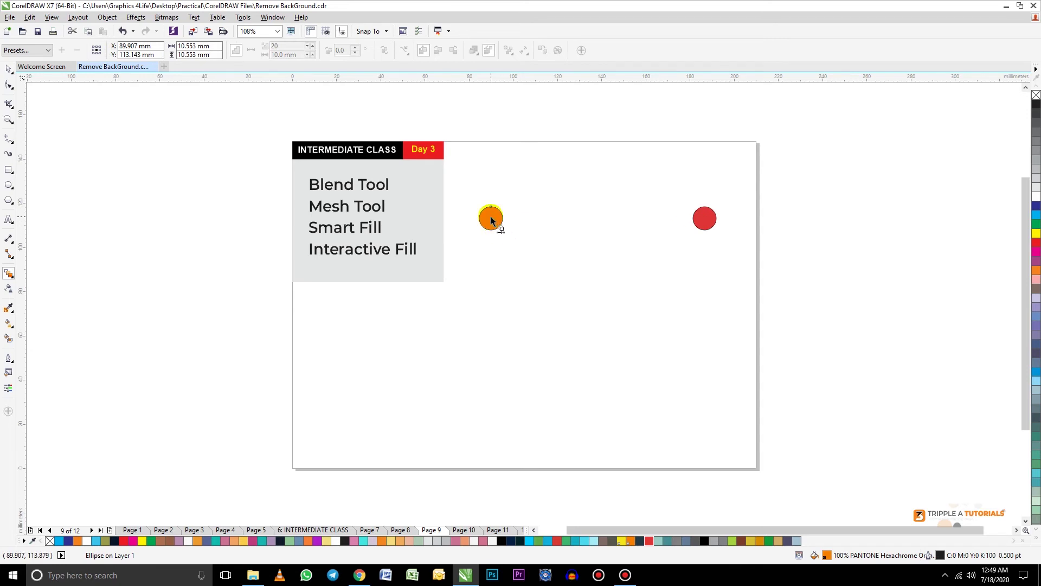
pyautogui.moveTo(491, 220); pyautogui.dragTo(705, 221)
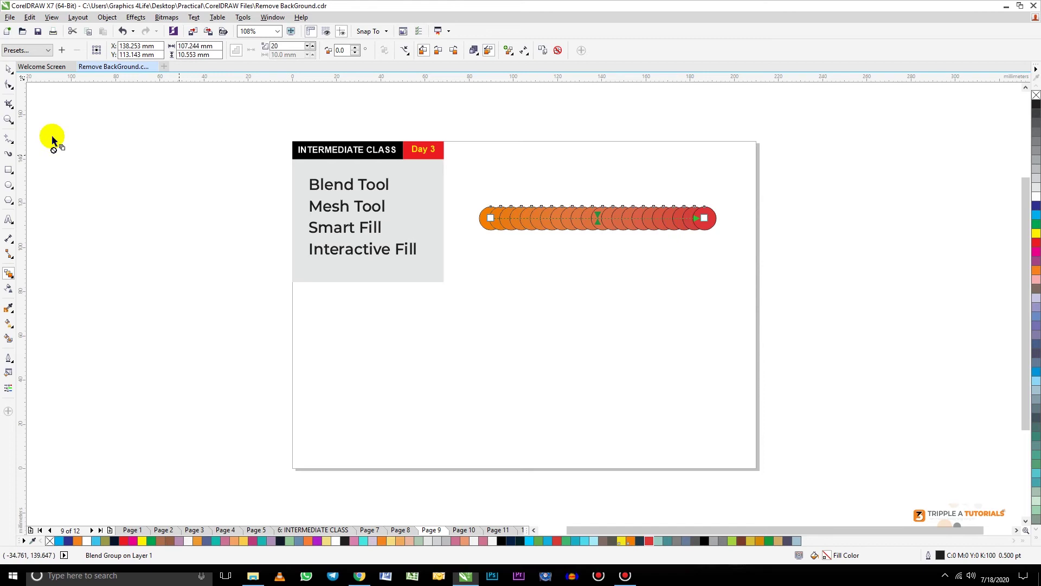
# Remove the outline from the blended circles and move the blend up about 14 mm.
pyautogui.click(9, 69)
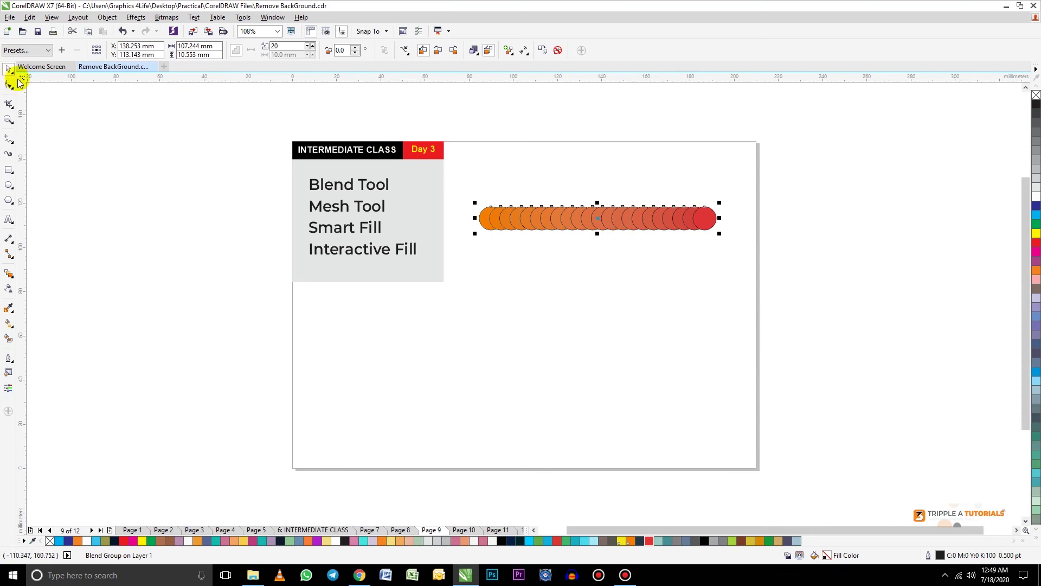
pyautogui.rightClick(1036, 96)
pyautogui.click(807, 252)
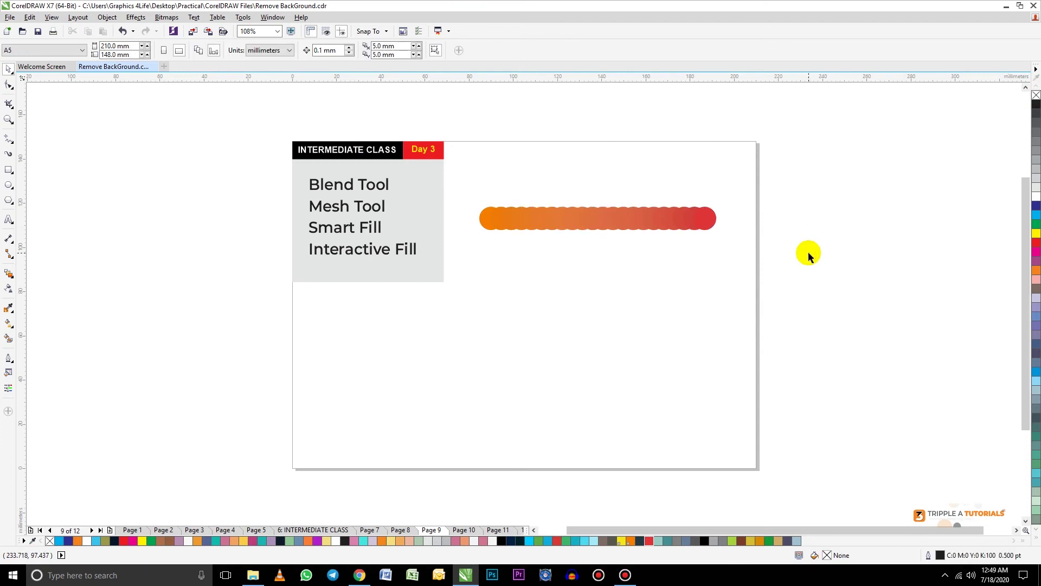
pyautogui.click(627, 217)
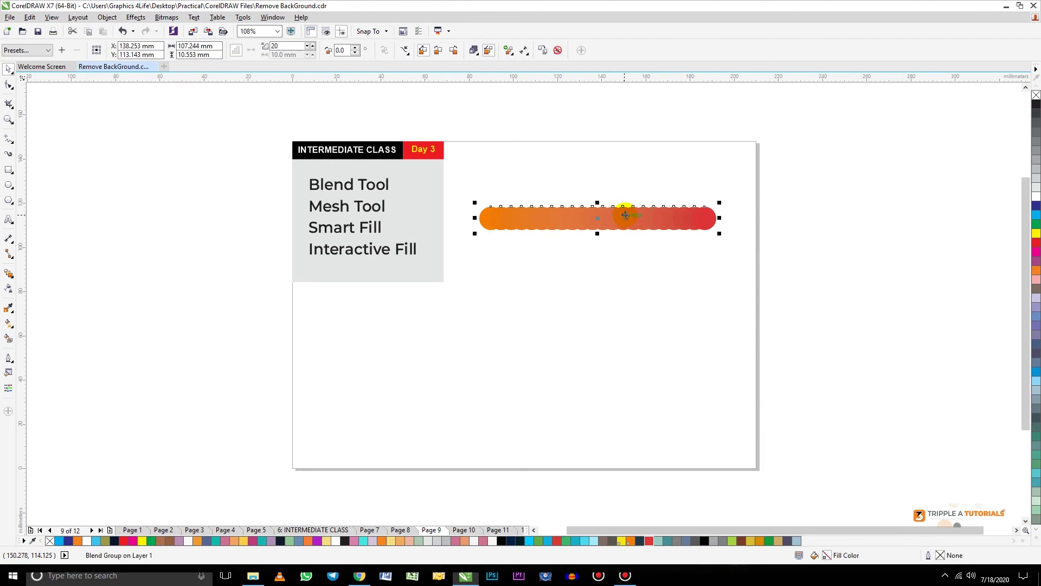
pyautogui.moveTo(626, 217); pyautogui.dragTo(623, 187)
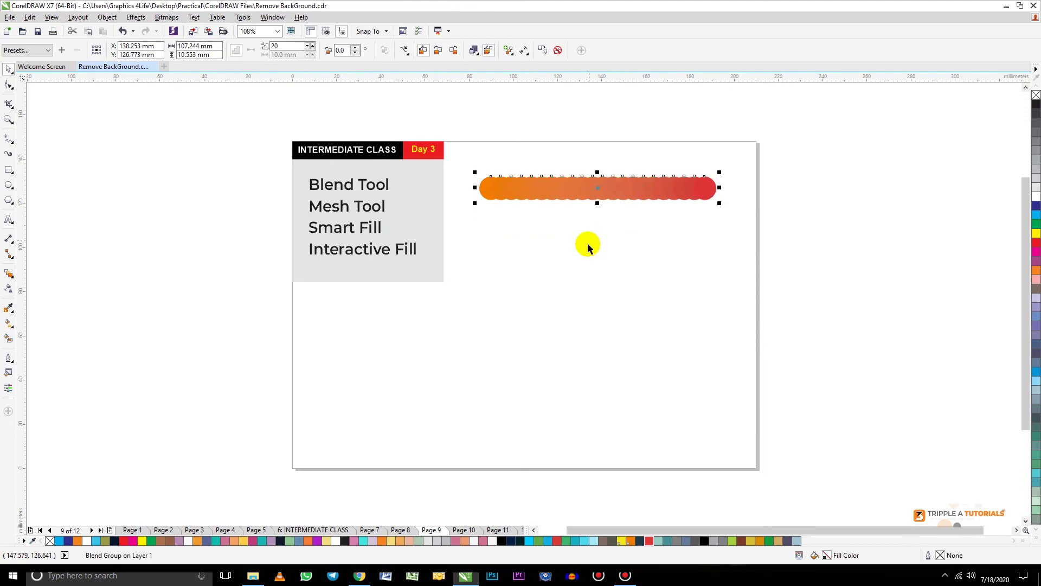
pyautogui.click(585, 244)
# Add the artistic text "TRIPPLE A TUTS" below the blended circles.
pyautogui.click(9, 220)
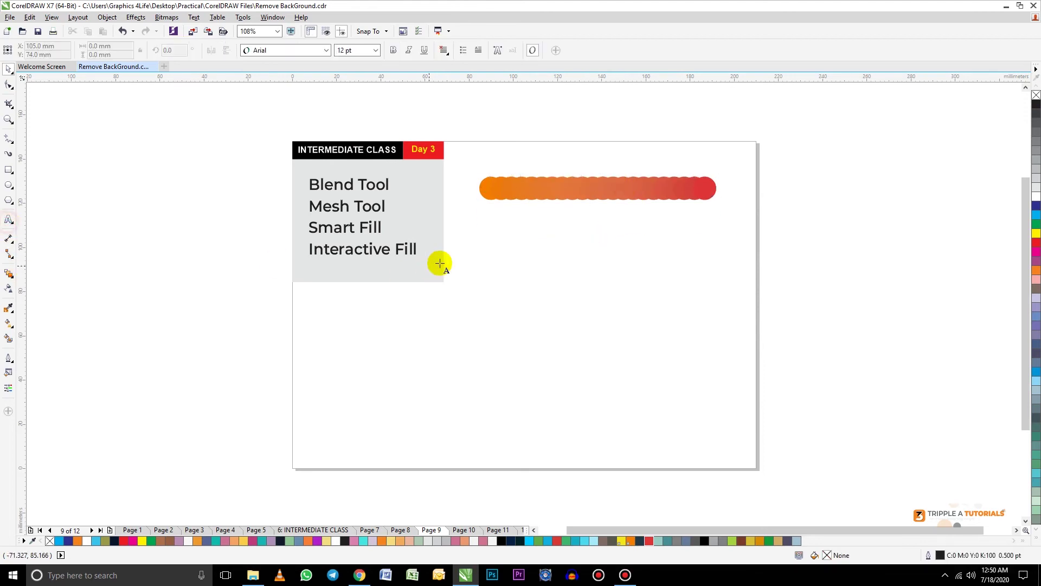
pyautogui.click(492, 244)
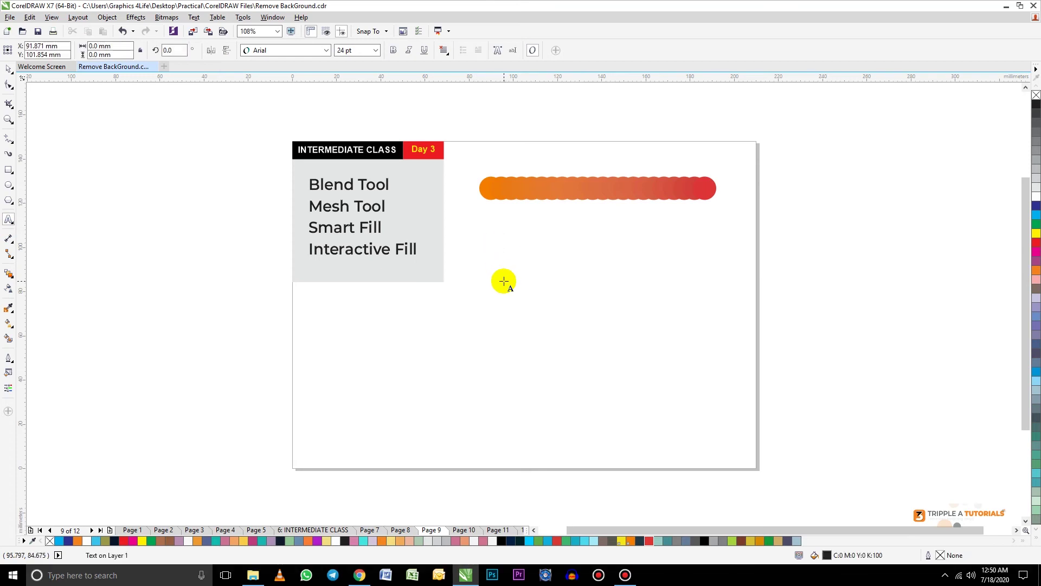
pyautogui.write('TRIPP')
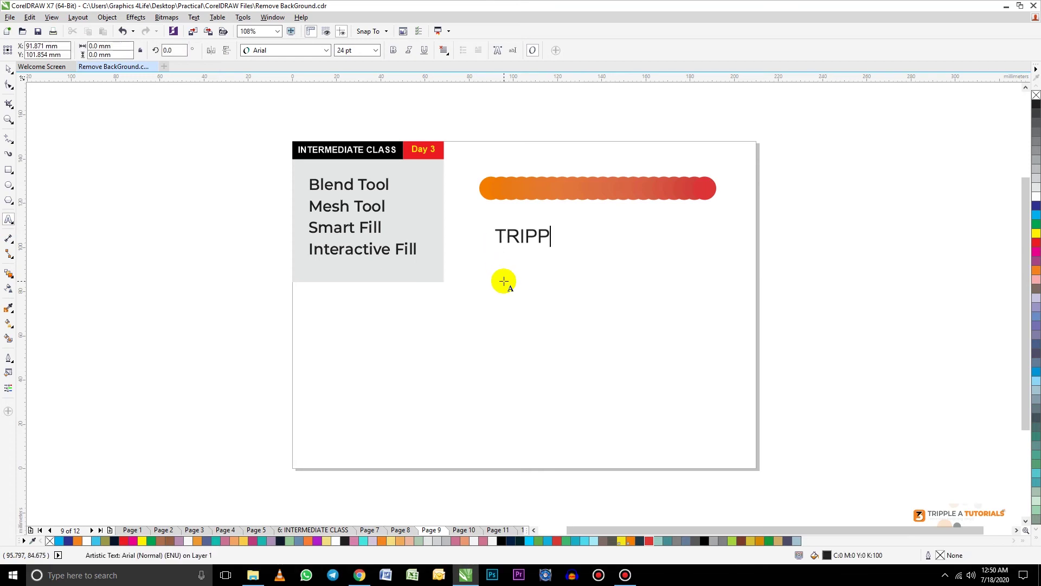
pyautogui.write('LE A')
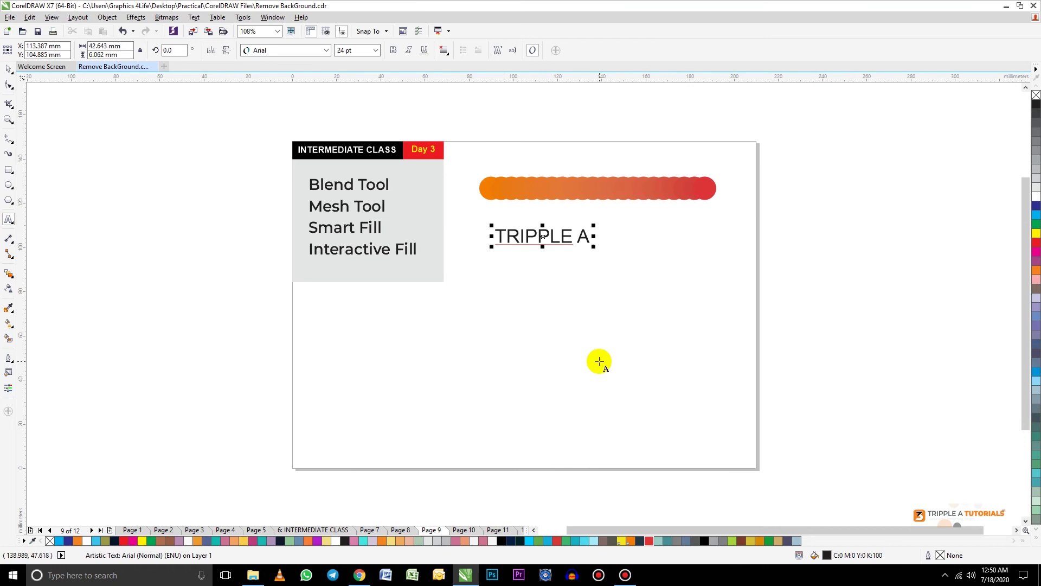
pyautogui.write(' TUTS')
pyautogui.click(8, 69)
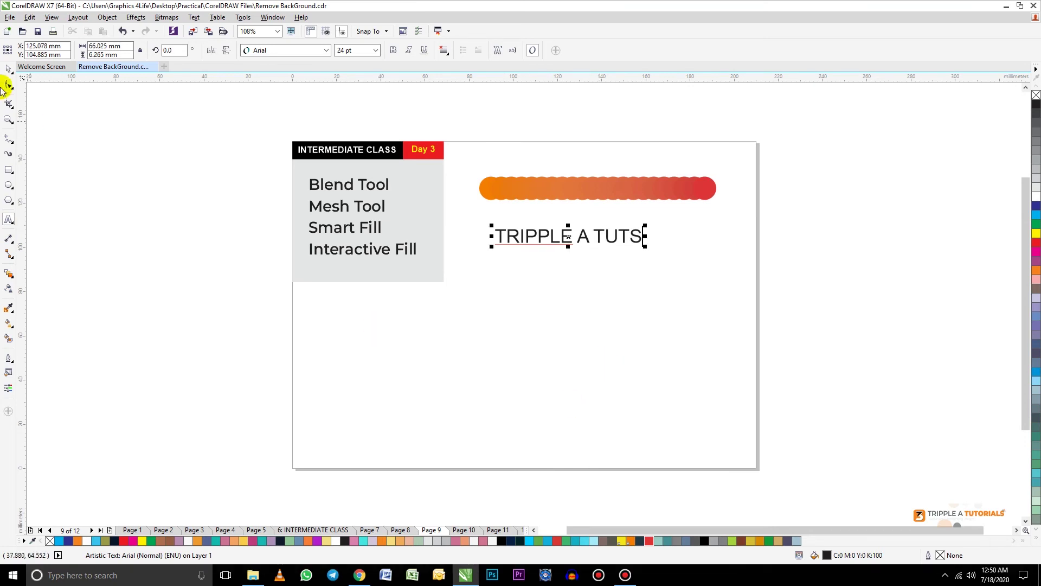
# Set the text in Montserrat Black, enlarged to about 30 pt, and move it to the lower half of the page.
pyautogui.click(326, 50)
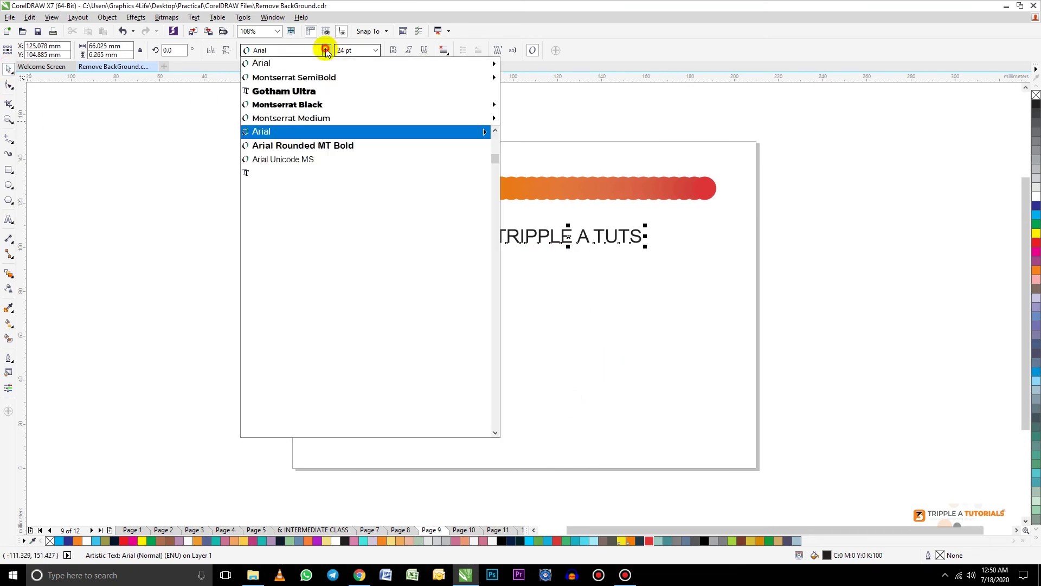
pyautogui.click(315, 106)
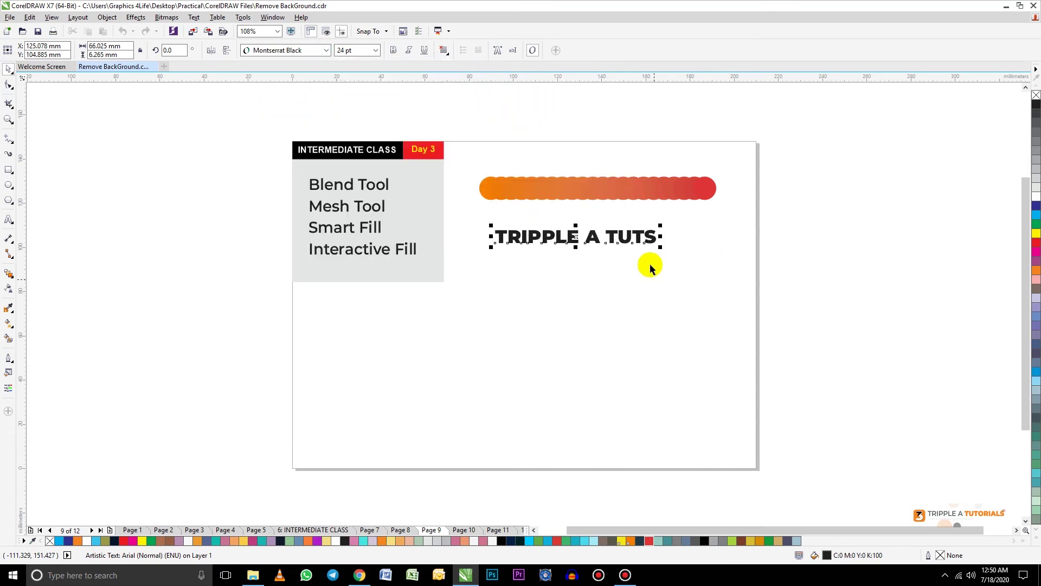
pyautogui.moveTo(661, 246); pyautogui.dragTo(684, 270)
pyautogui.click(618, 239)
pyautogui.moveTo(611, 250); pyautogui.dragTo(540, 341)
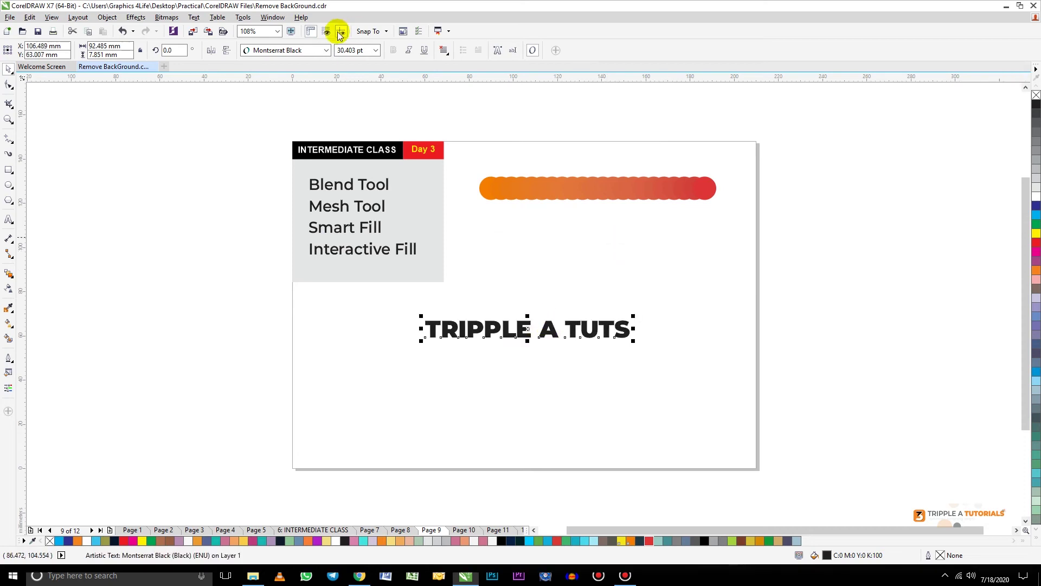
# Set the text in Gotham Ultra, enlarged to about 36.5 pt, and place it just below the blended circles.
pyautogui.click(326, 49)
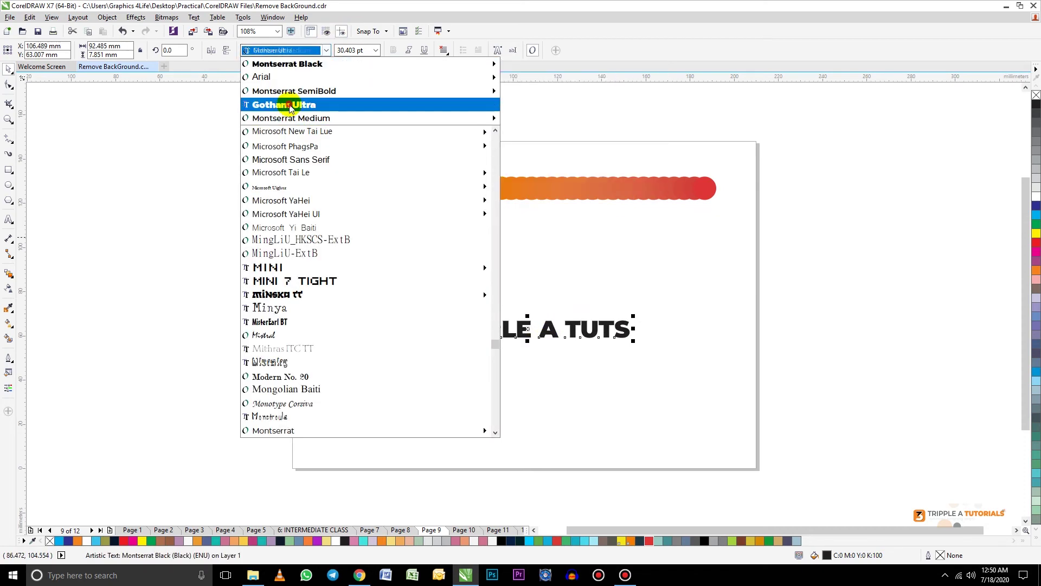
pyautogui.click(285, 104)
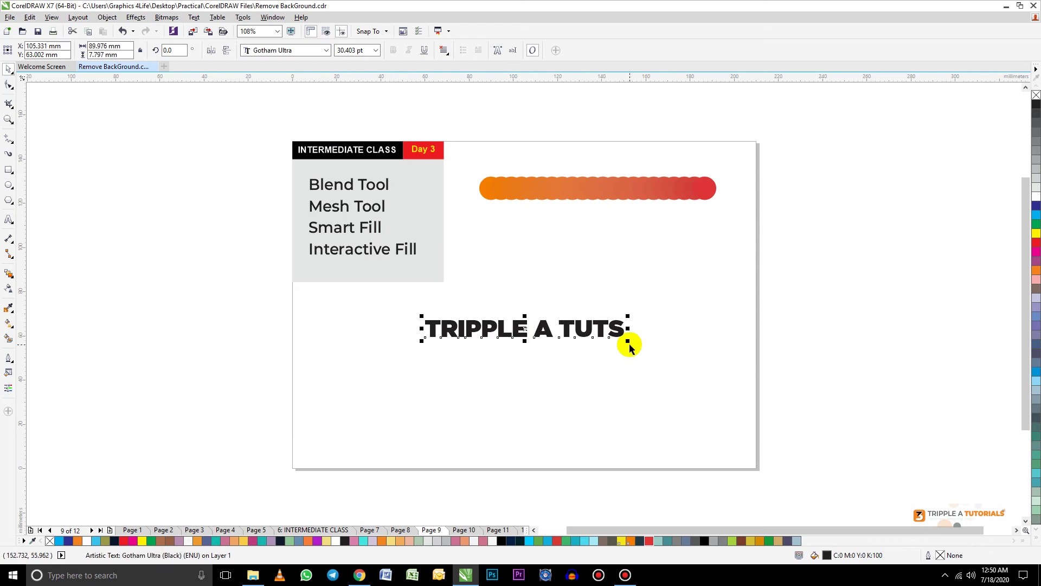
pyautogui.moveTo(628, 341); pyautogui.dragTo(670, 368)
pyautogui.moveTo(596, 329); pyautogui.dragTo(643, 235)
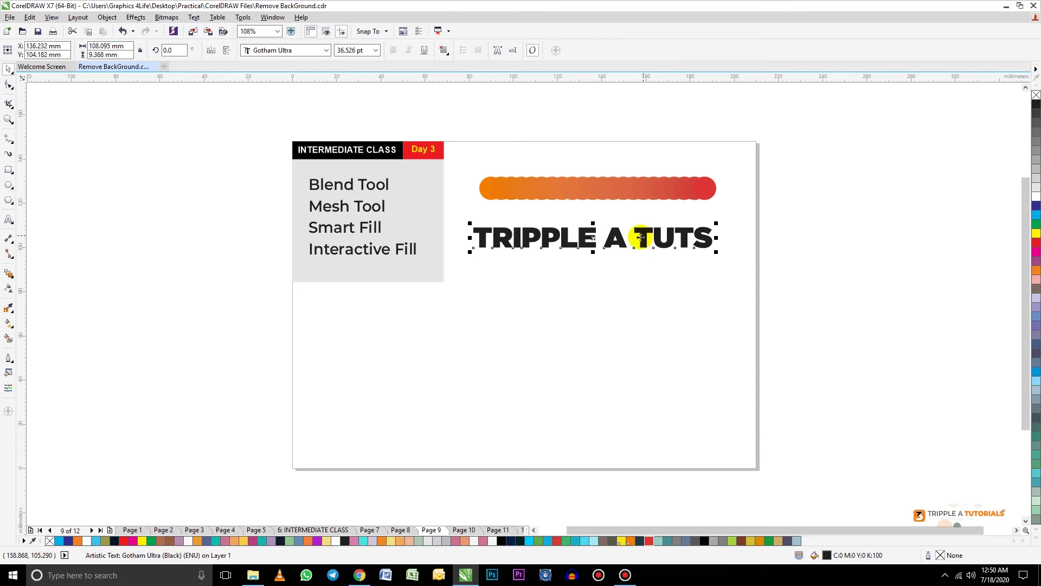
# Fill the text orange and place a red (#DE3438) copy of it about 12.5 mm below.
pyautogui.click(630, 542)
pyautogui.moveTo(582, 239); pyautogui.dragTo(583, 261)
pyautogui.rightClick(584, 256)
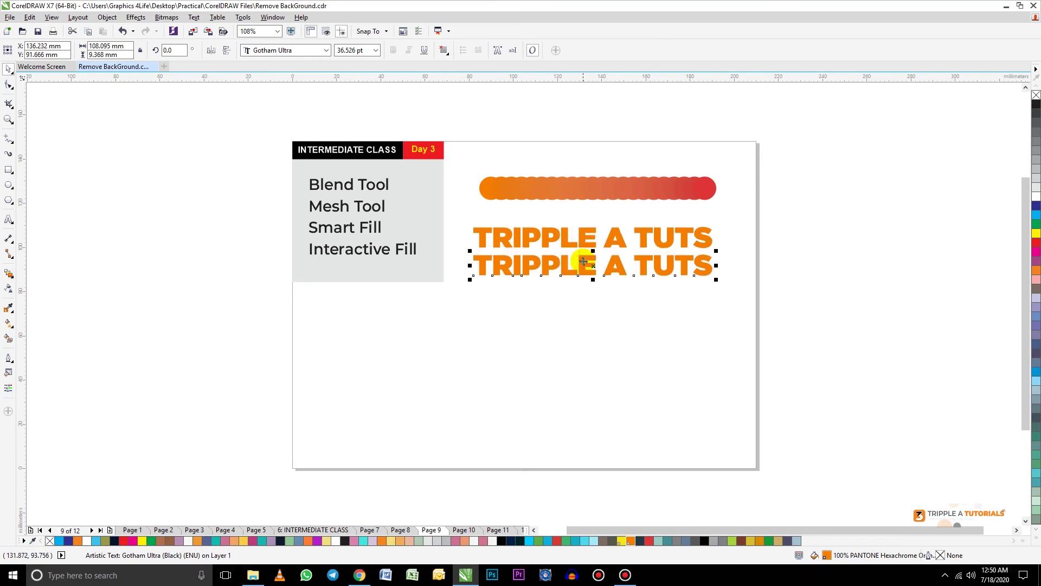
pyautogui.moveTo(650, 543); pyautogui.dragTo(651, 544)
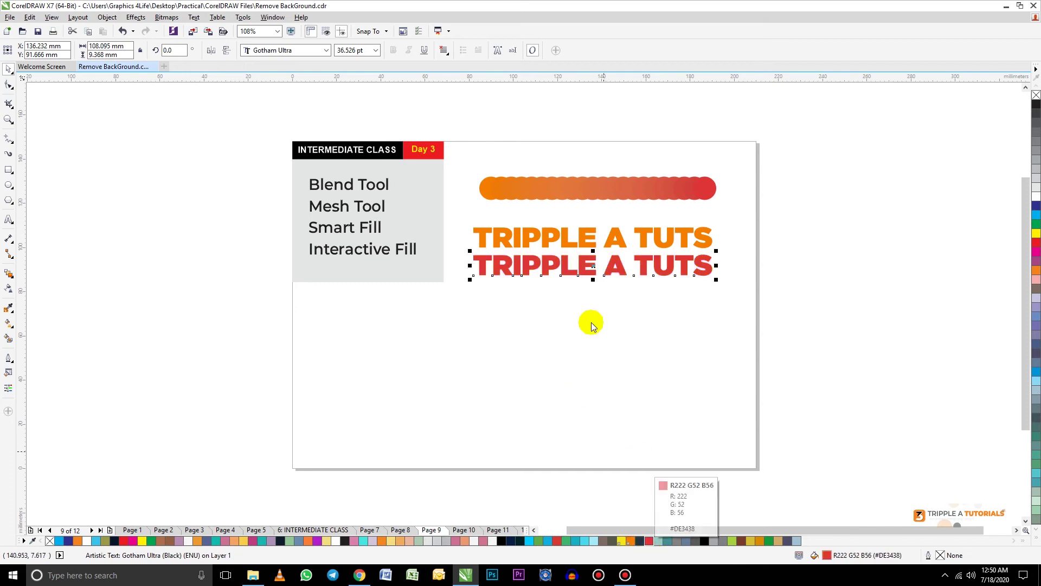
# Blend the orange text into the red copy below it with the Blend tool.
pyautogui.click(9, 272)
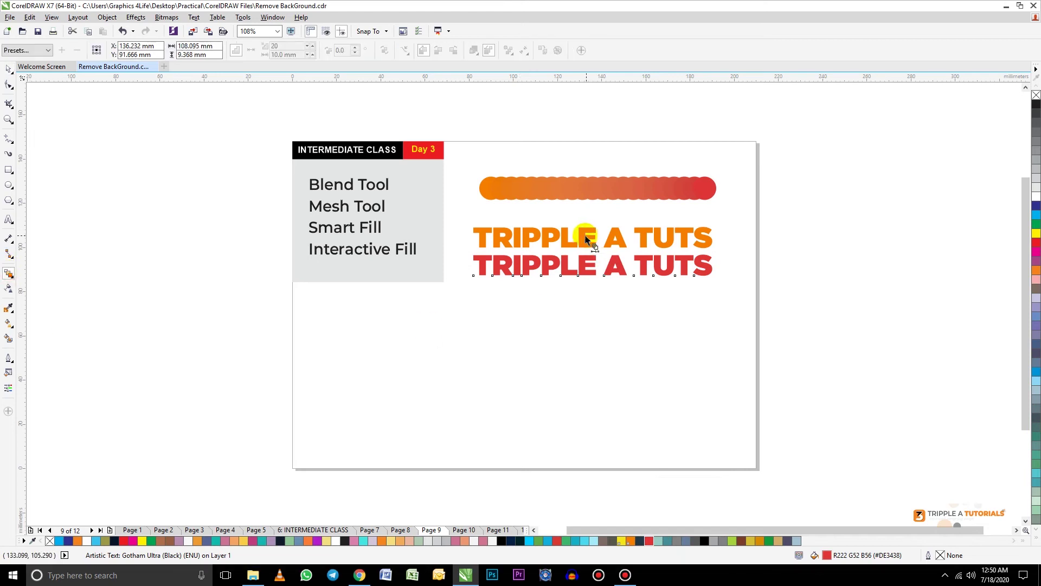
pyautogui.moveTo(582, 242); pyautogui.dragTo(584, 274)
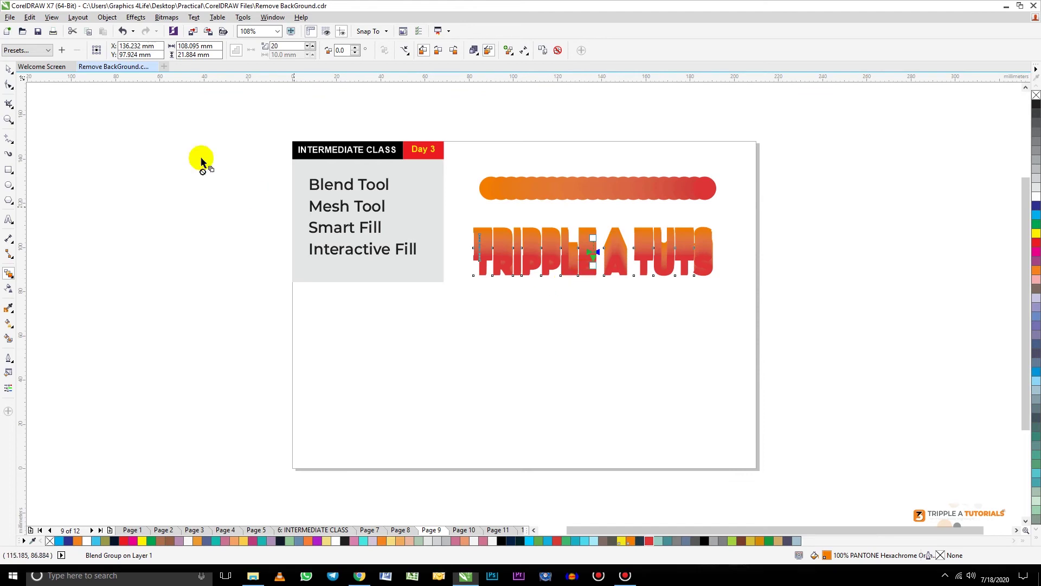
pyautogui.click(8, 70)
# Move the red control text of the blend up about 16 mm so its orange depth falls below the letters.
pyautogui.moveTo(545, 263)
pyautogui.mouseDown()
pyautogui.moveTo(550, 238)
pyautogui.moveTo(548, 271)
pyautogui.mouseUp()
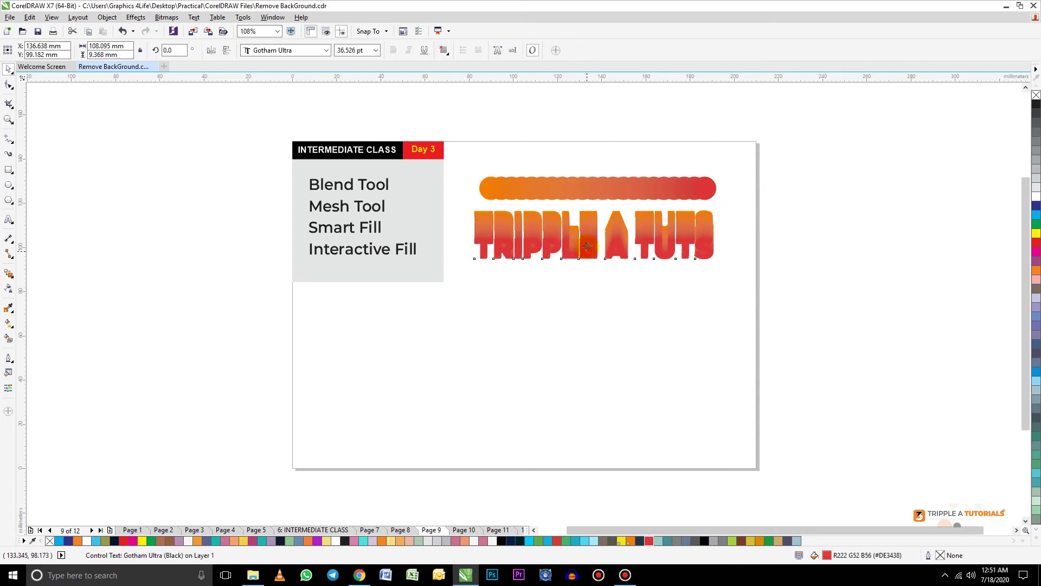
pyautogui.moveTo(589, 248); pyautogui.dragTo(584, 217)
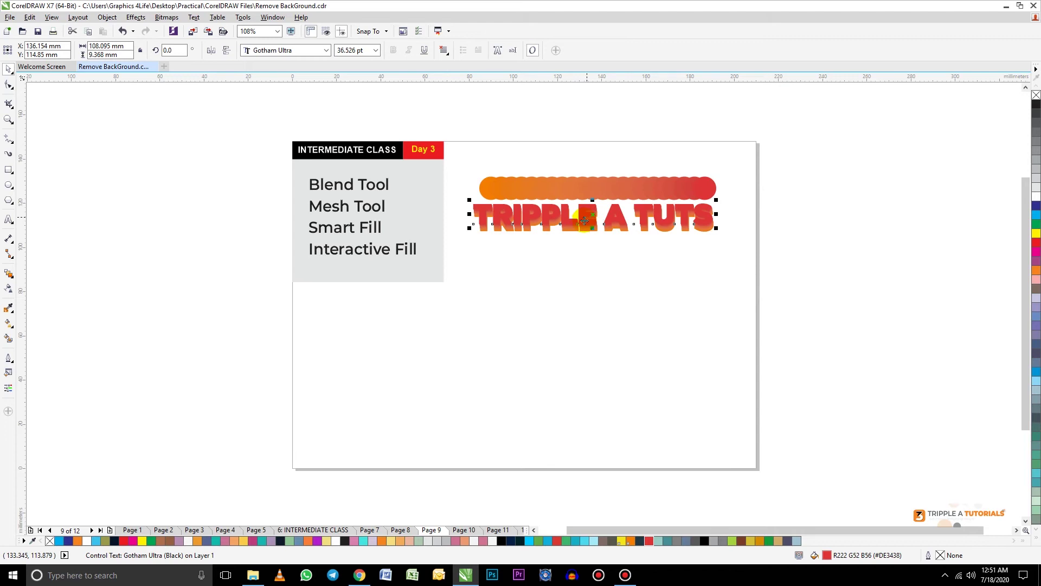
pyautogui.click(8, 69)
pyautogui.click(155, 239)
# Move the whole text blend down about 9 mm, clear of the blended circles.
pyautogui.moveTo(805, 188); pyautogui.dragTo(476, 268)
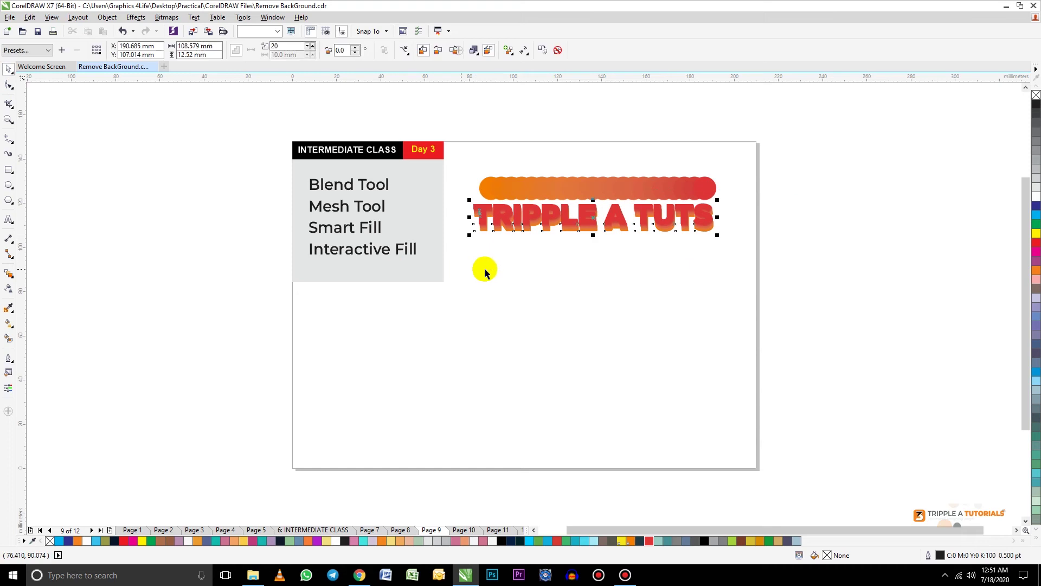
pyautogui.click(556, 215)
pyautogui.moveTo(554, 234); pyautogui.dragTo(554, 235)
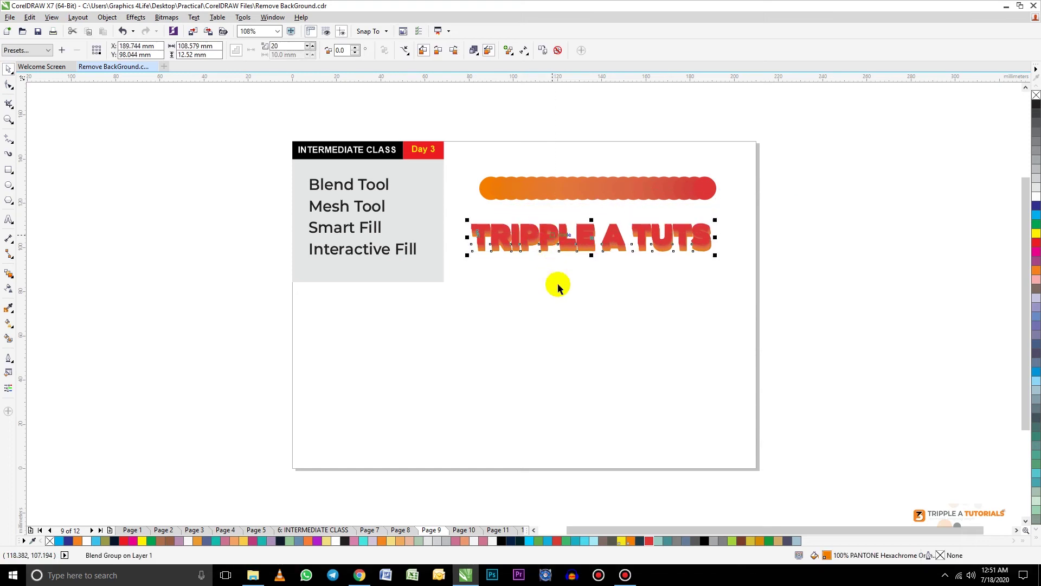
pyautogui.click(577, 256)
# Give the red control text at the front of the text blend a white hairline outline and deselect it.
pyautogui.scroll(2, 597, 247)
pyautogui.scroll(2, 608, 241)
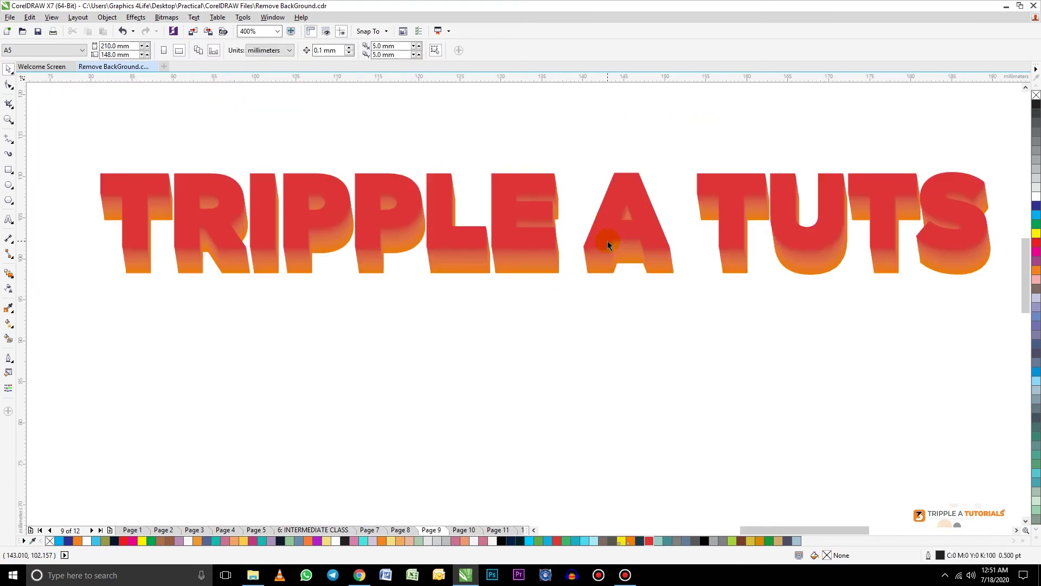
pyautogui.click(599, 246)
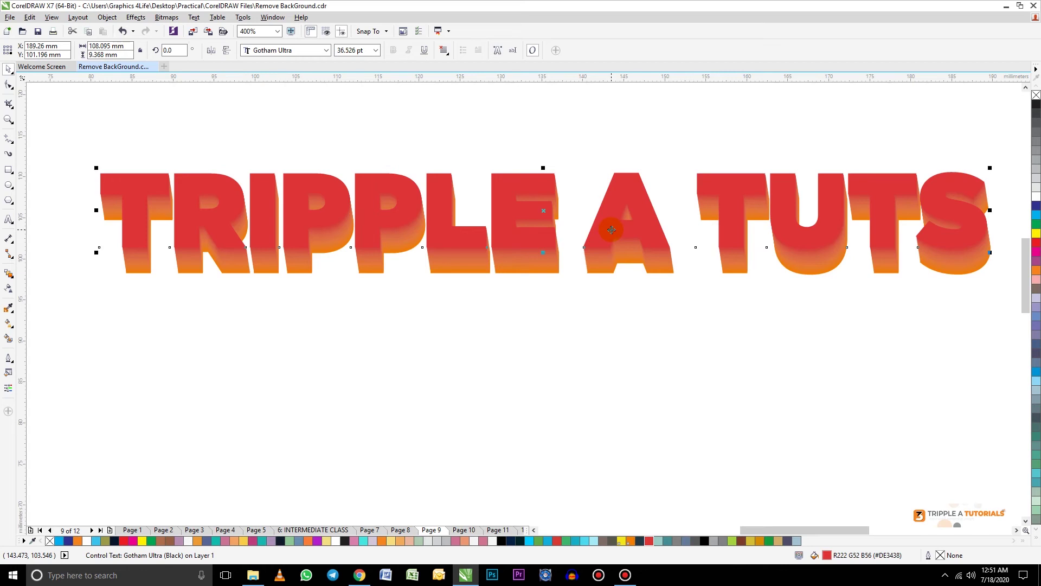
pyautogui.scroll(-2, 612, 232)
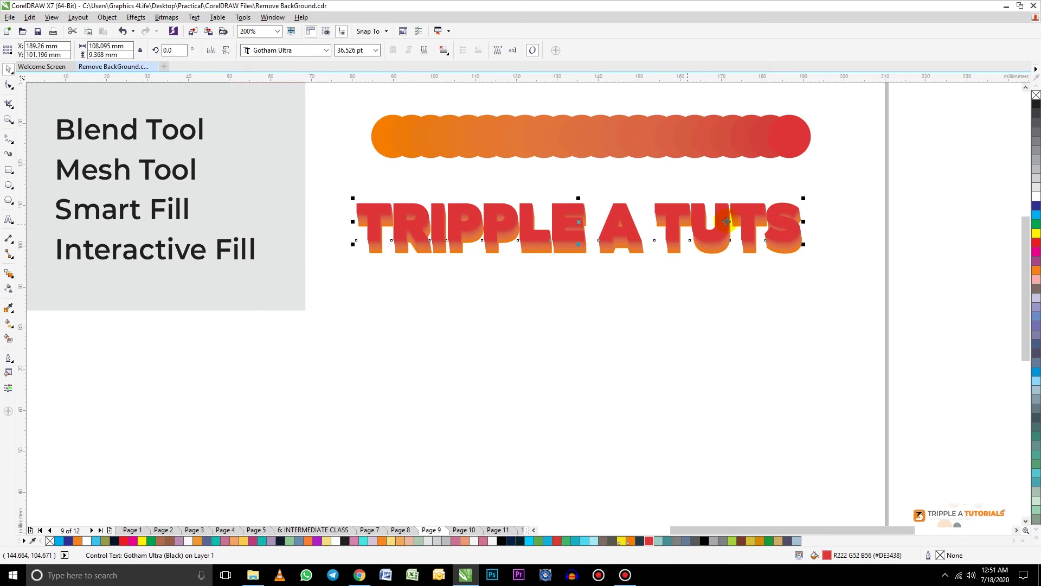
pyautogui.rightClick(1035, 196)
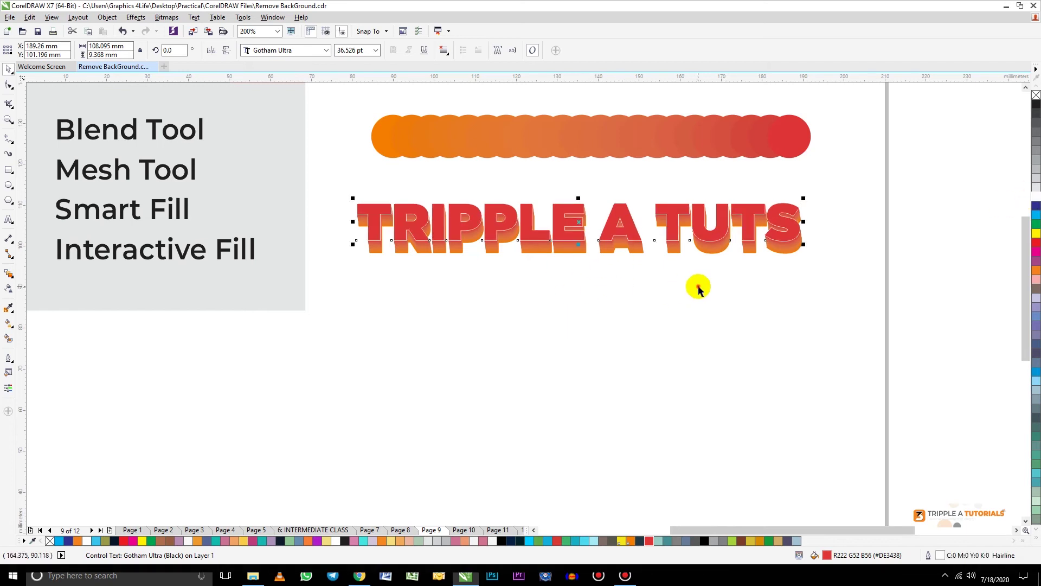
pyautogui.click(673, 276)
pyautogui.scroll(3, 645, 236)
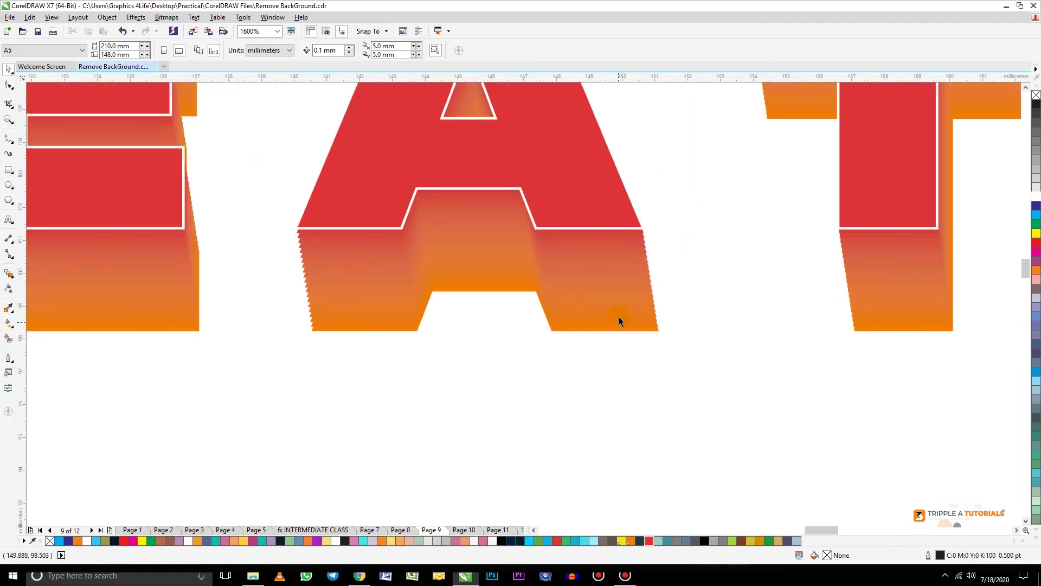
pyautogui.scroll(-1, 602, 298)
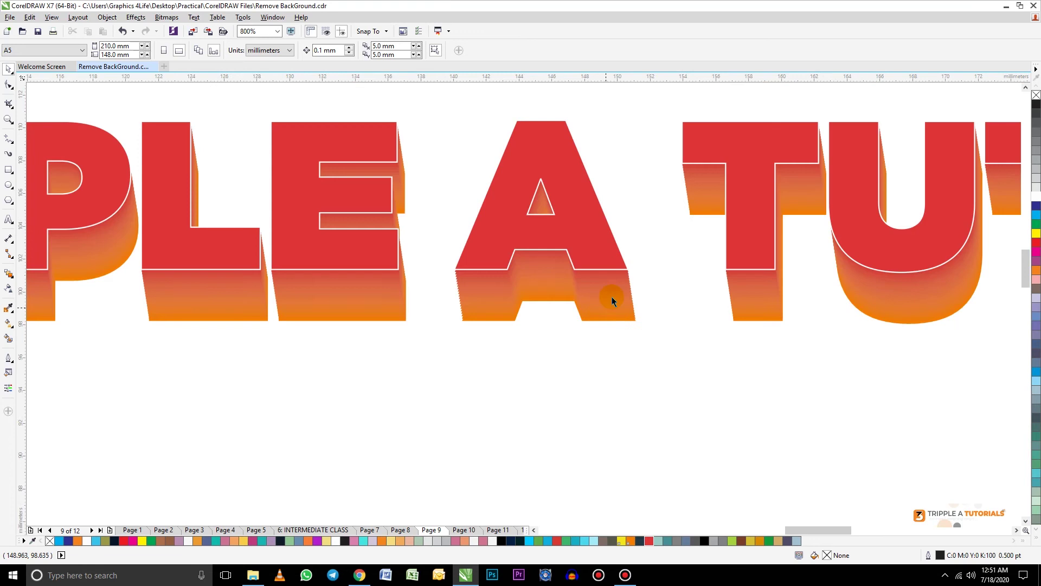
pyautogui.scroll(-1, 610, 300)
pyautogui.scroll(-1, 610, 302)
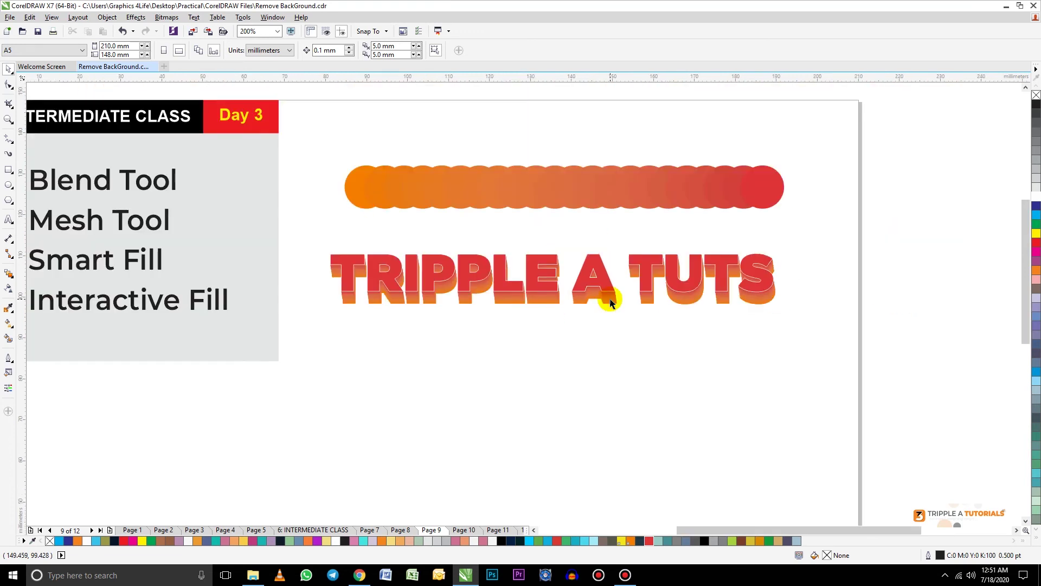
pyautogui.scroll(-1, 610, 302)
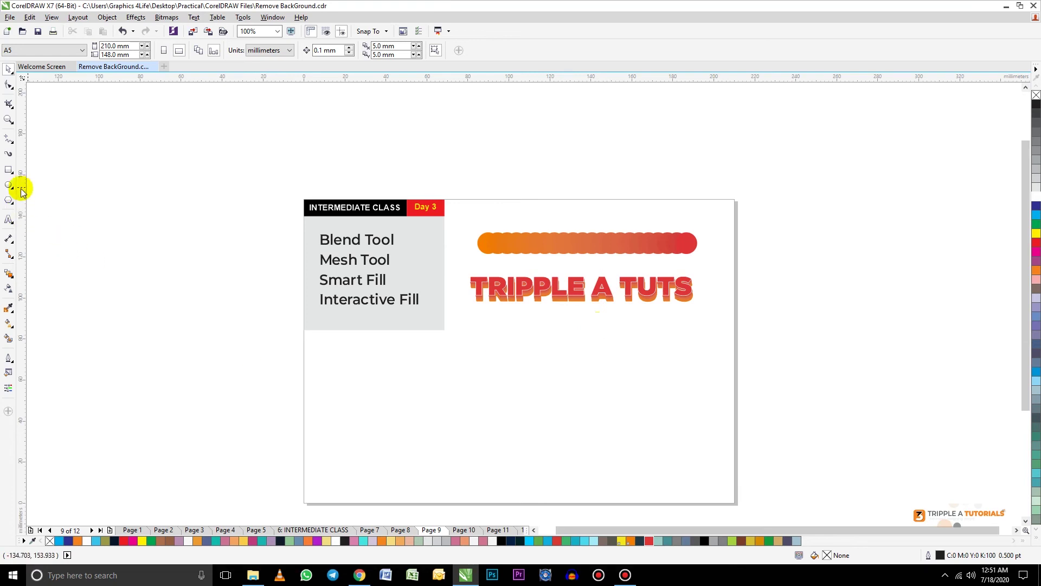
# Draw a rectangle about 64 by 42 mm in the empty page area below the topic list and show the available fill tools.
pyautogui.click(9, 171)
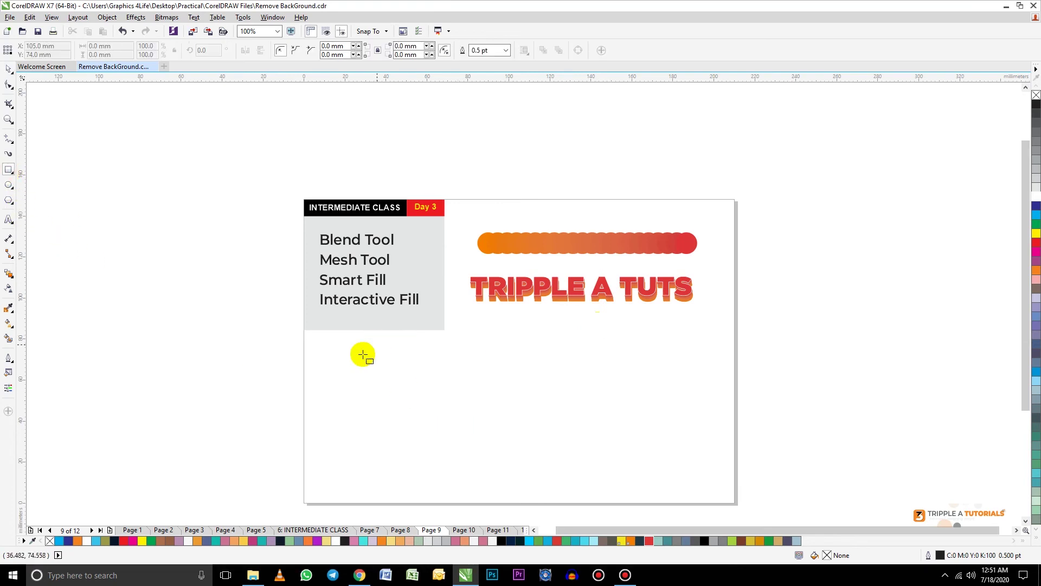
pyautogui.moveTo(359, 356)
pyautogui.mouseDown()
pyautogui.moveTo(433, 431)
pyautogui.moveTo(490, 438)
pyautogui.mouseUp()
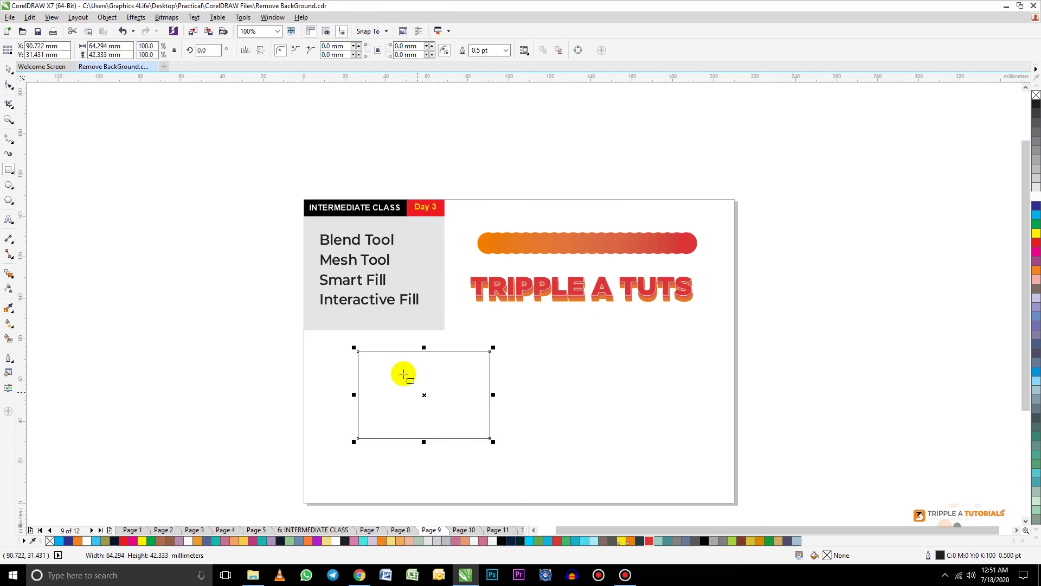
pyautogui.click(12, 331)
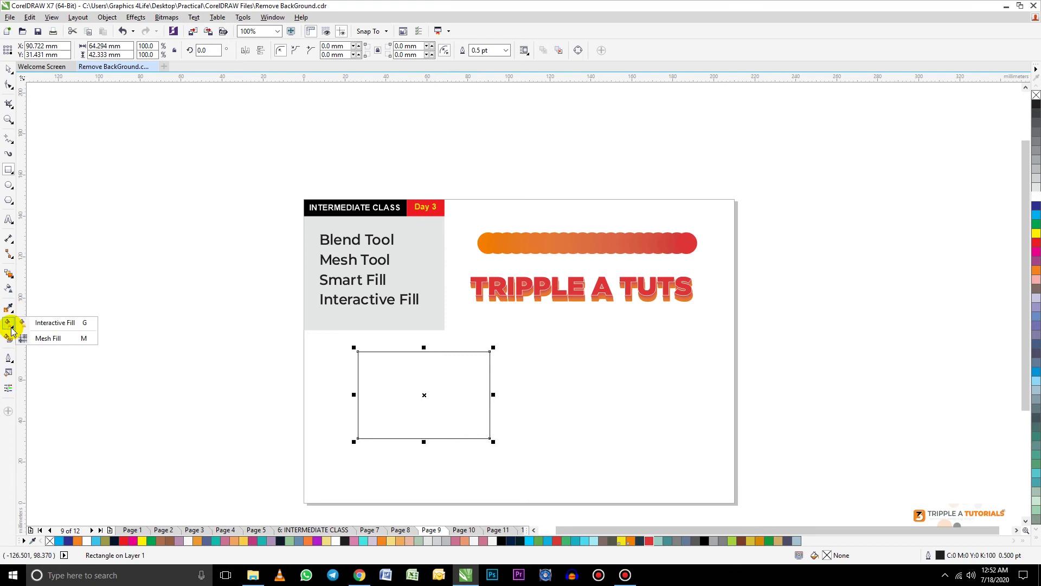